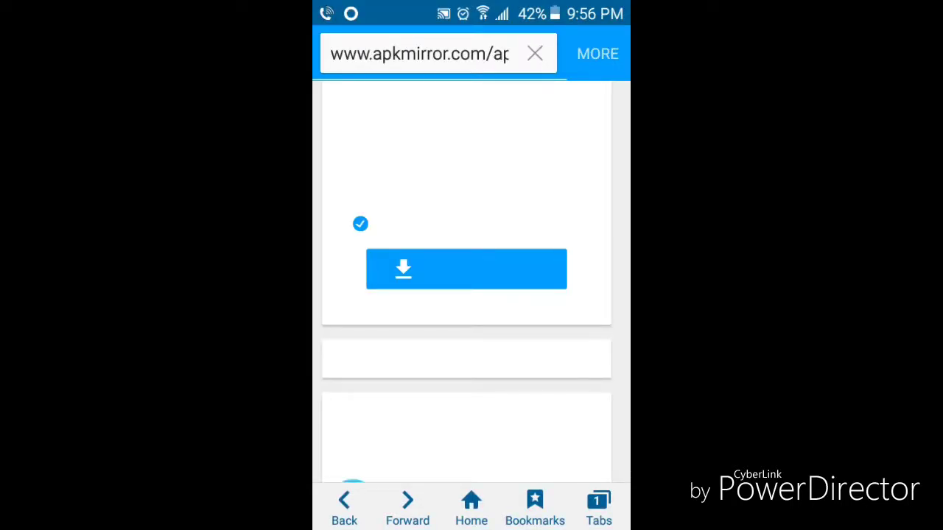
- Scroll through APKMirror in Samsung Internet to reach the Samsung Music 16.1.93-9 (Android 5.0+) page
scroll(566, 450, "down", 3)
scroll(566, 450, "up", 5)
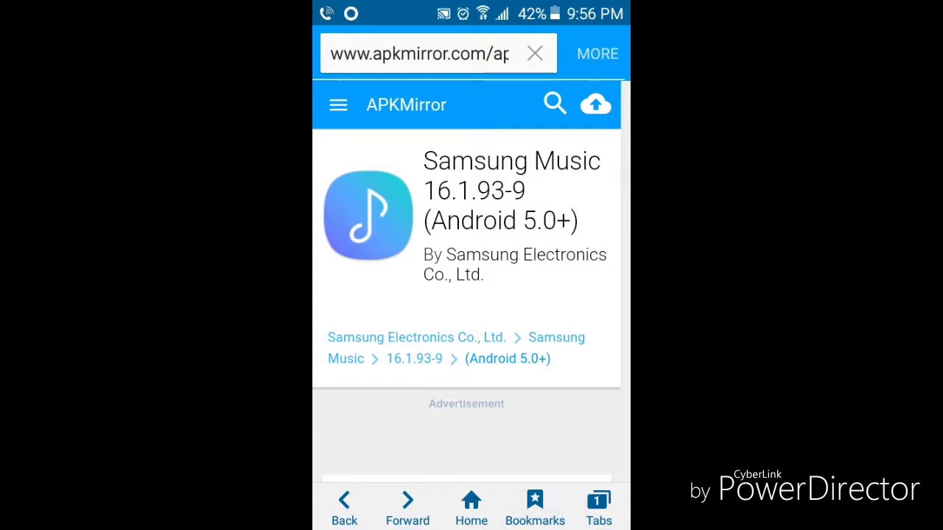
mouse_move(554, 414)
left_mouse_down()
mouse_move(583, 321)
mouse_move(619, 103)
left_mouse_up()
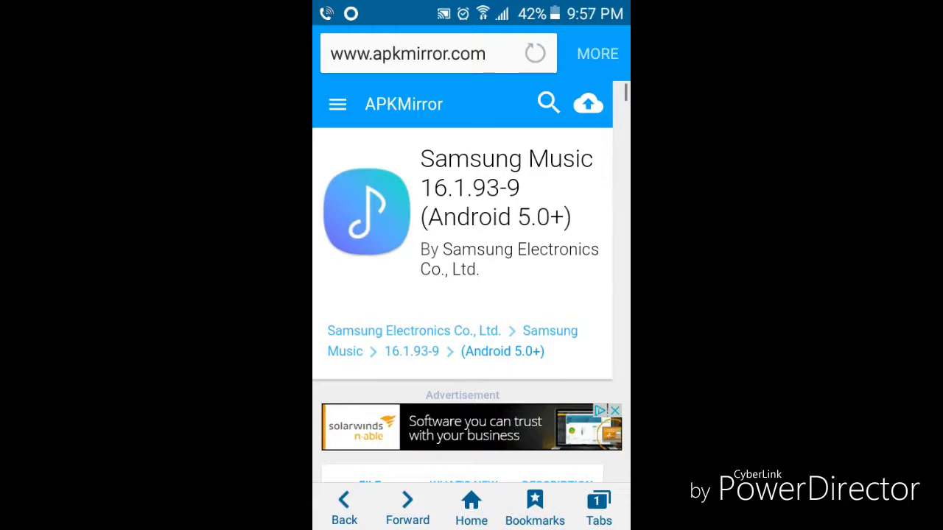
- Scroll down the Samsung Music 16.1.93-9 page and start the APK download
left_click_drag(554, 304, 600, 141)
left_click_drag(545, 457, 602, 111)
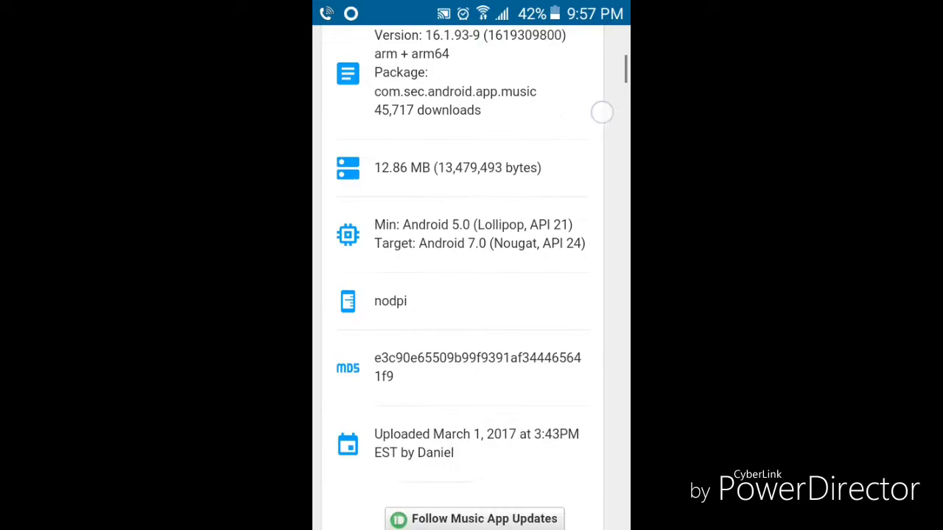
left_click_drag(577, 274, 568, 457)
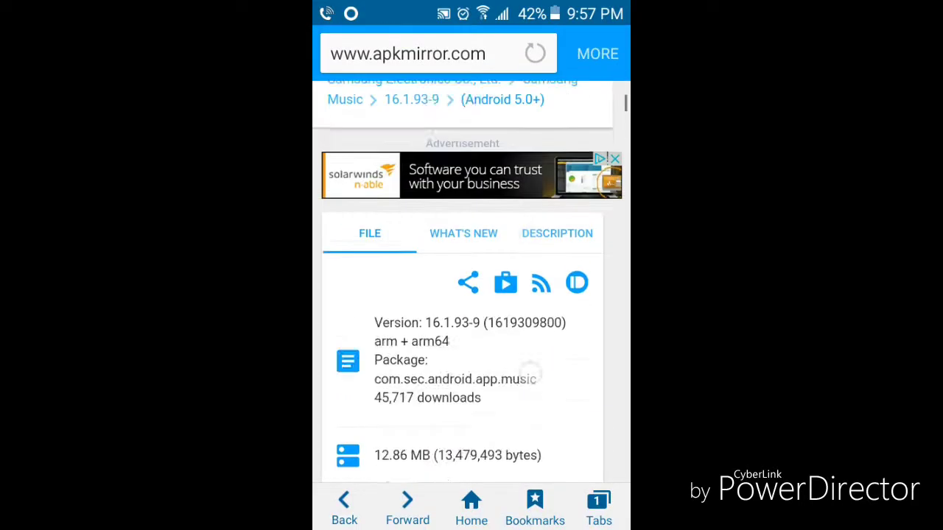
left_click_drag(565, 295, 567, 96)
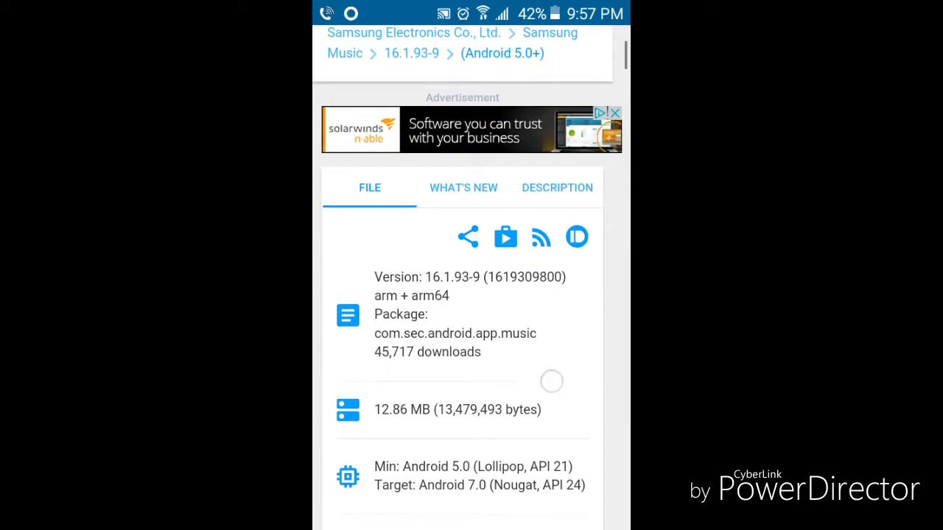
mouse_move(552, 381)
left_mouse_down()
mouse_move(572, 158)
mouse_move(571, 44)
mouse_move(583, 84)
left_mouse_up()
left_click_drag(547, 402, 547, 158)
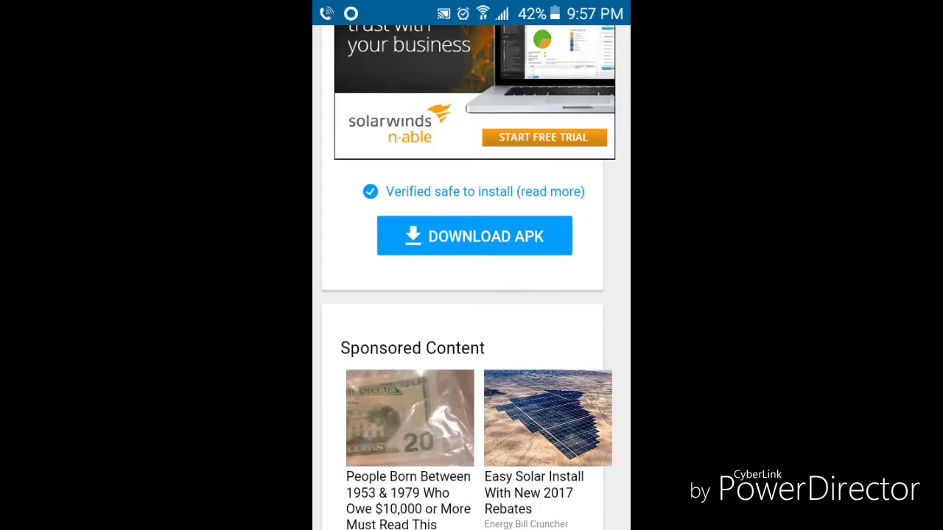
left_click(507, 247)
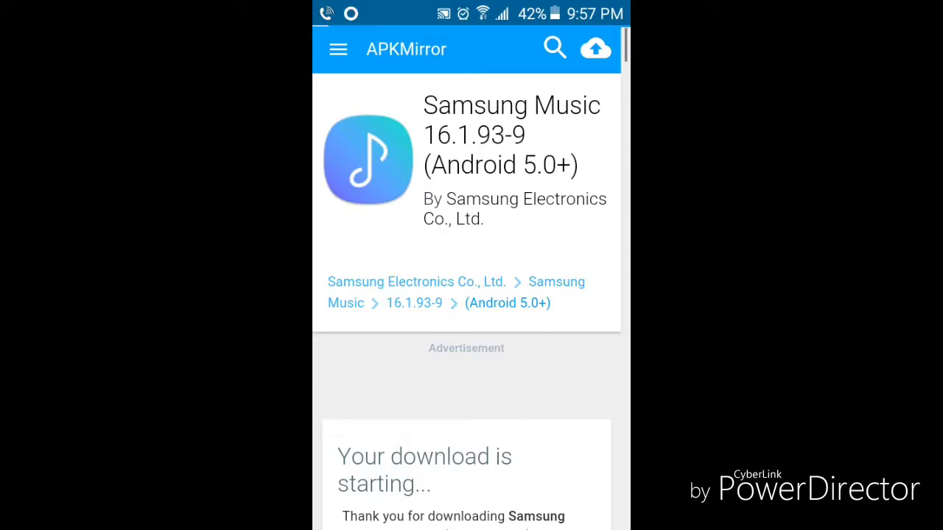
- Scroll the page, then pull down the notification bar to check the download progress
mouse_move(532, 420)
left_mouse_down()
mouse_move(542, 219)
mouse_move(578, 84)
left_mouse_up()
left_click_drag(531, 214, 528, 394)
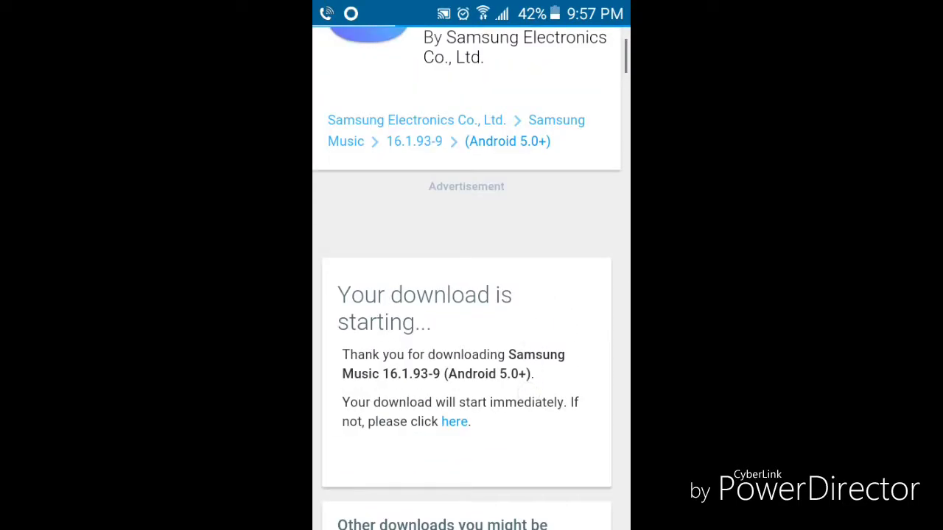
left_click_drag(560, 96, 561, 269)
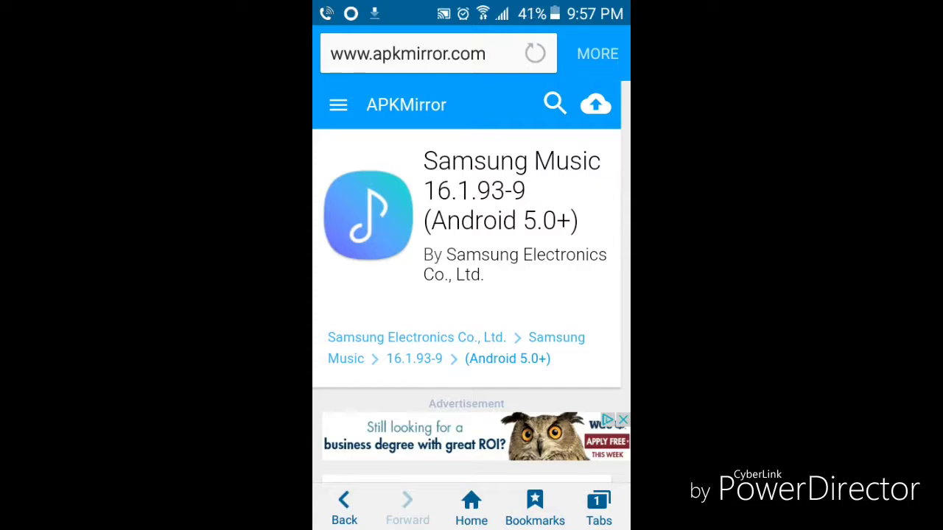
left_click_drag(531, 14, 549, 22)
- Go to the home screen and open My Files' Download folder via the Tools apps folder
key("Home")
left_click(600, 475)
left_click(433, 110)
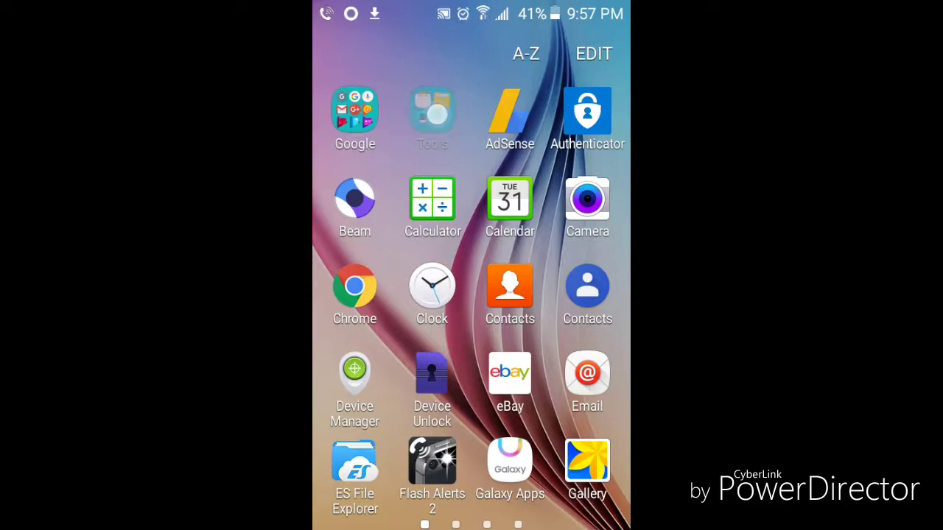
left_click(471, 228)
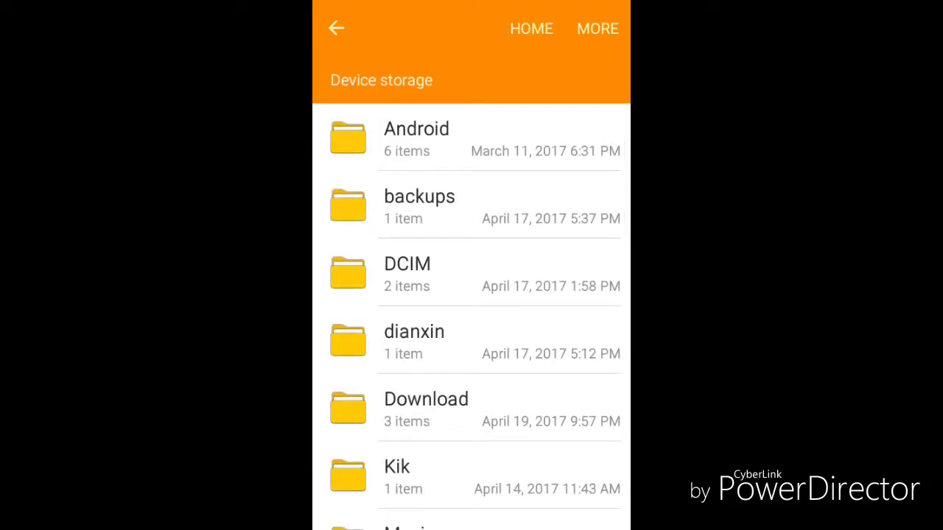
left_click(425, 405)
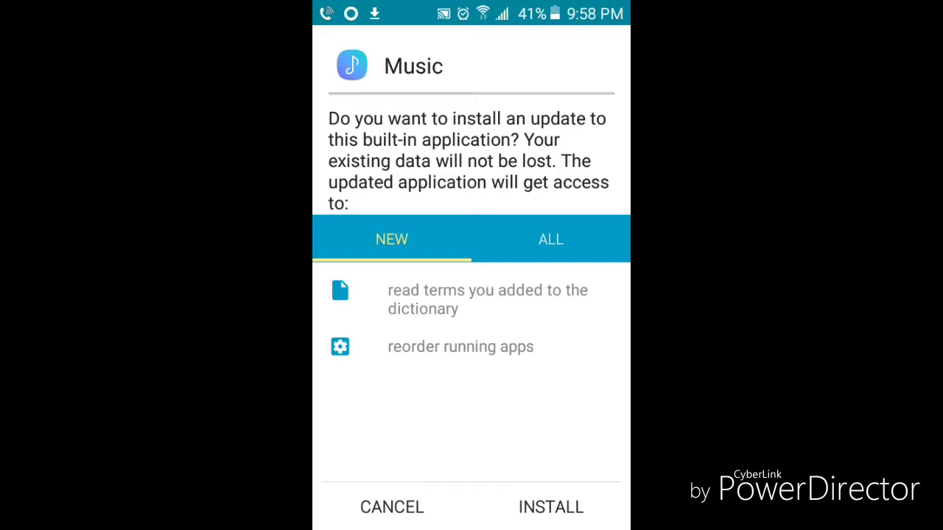
- Confirm installing the Music update from the downloaded APK
left_click(551, 507)
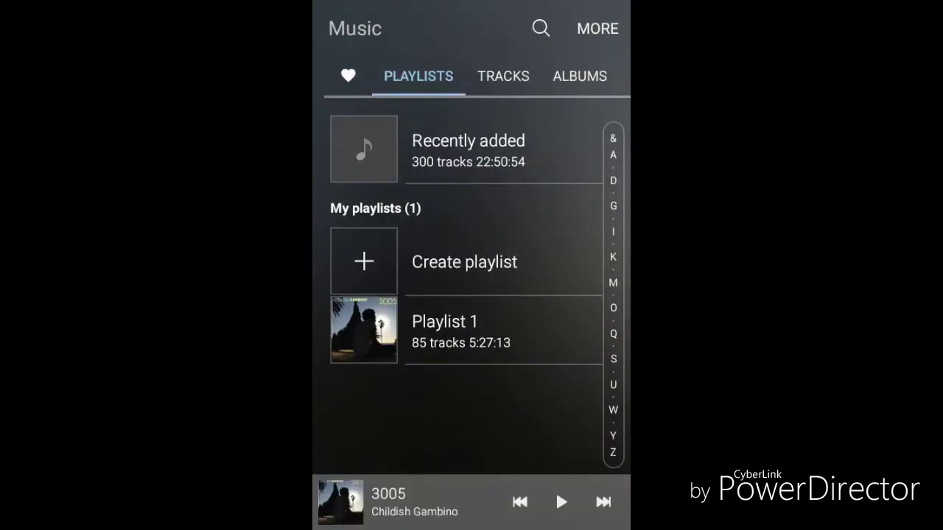
- Browse the Favourites, Playlists, Tracks and Albums tabs in Samsung Music
left_click(348, 76)
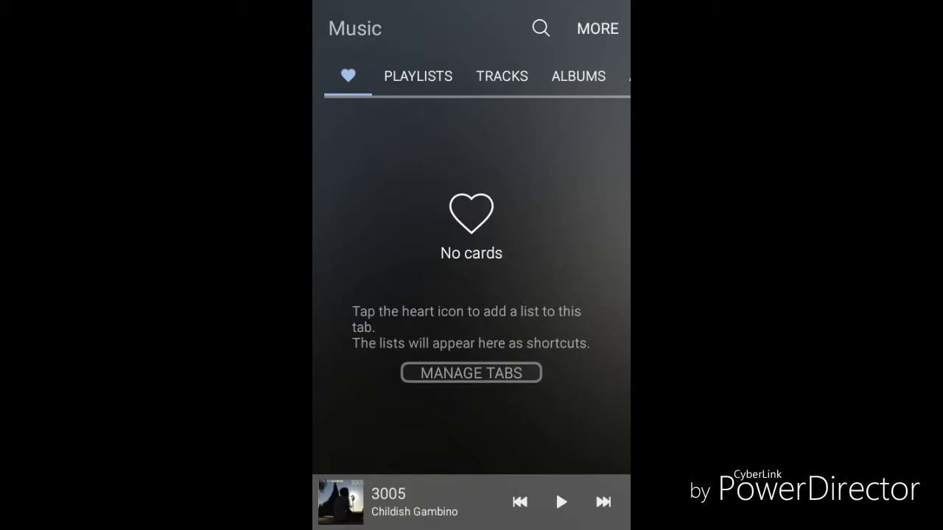
mouse_move(599, 67)
left_mouse_down()
mouse_move(519, 76)
mouse_move(591, 93)
left_mouse_up()
left_click(420, 78)
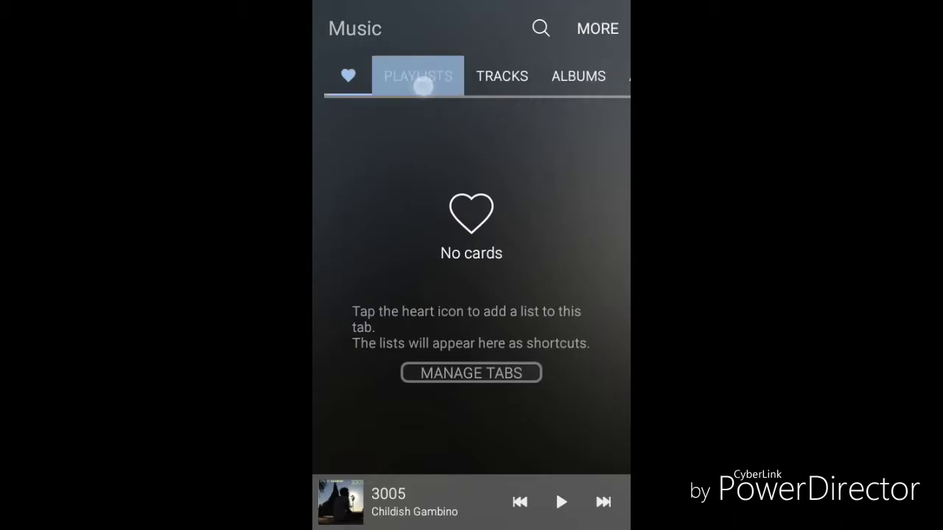
left_click(503, 76)
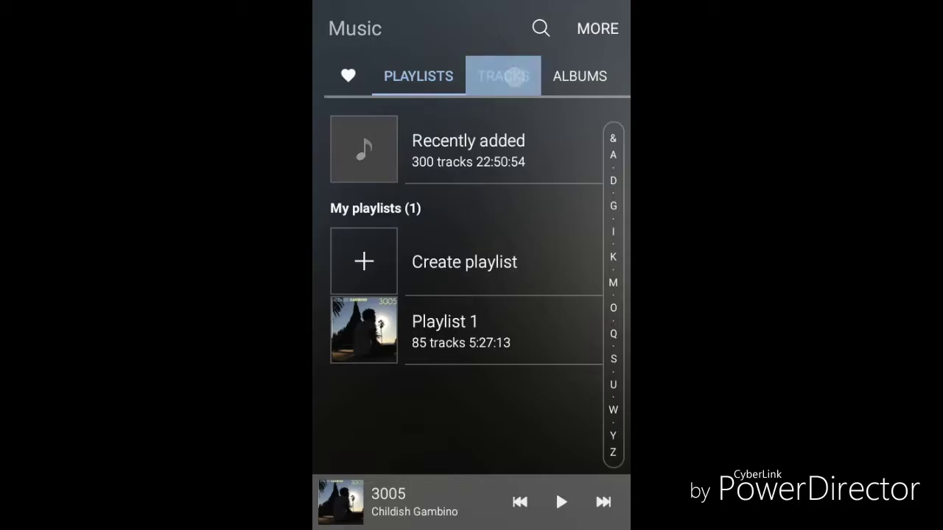
left_click(579, 81)
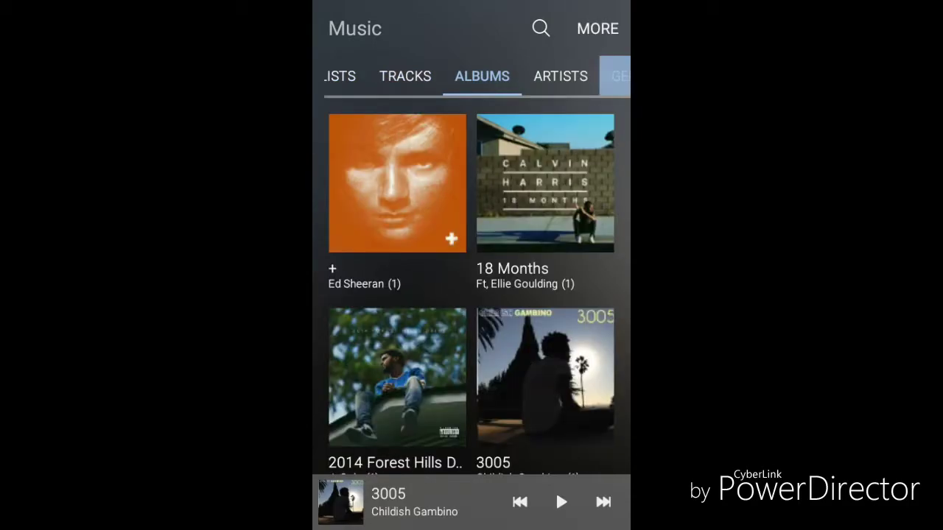
- Cycle through Genres, Folders and Composers, settle on Folders, then open and dismiss the options menu
left_click(615, 76)
left_click(567, 76)
left_click(589, 76)
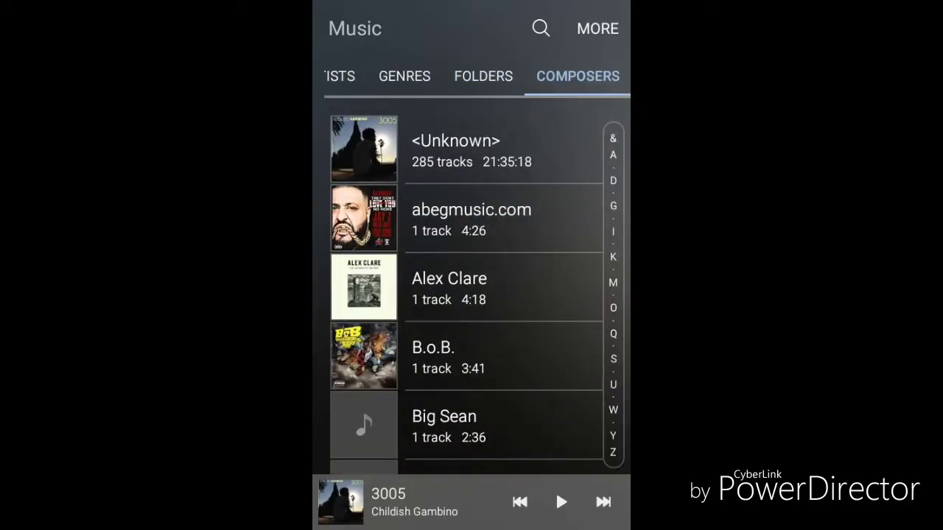
left_click(483, 76)
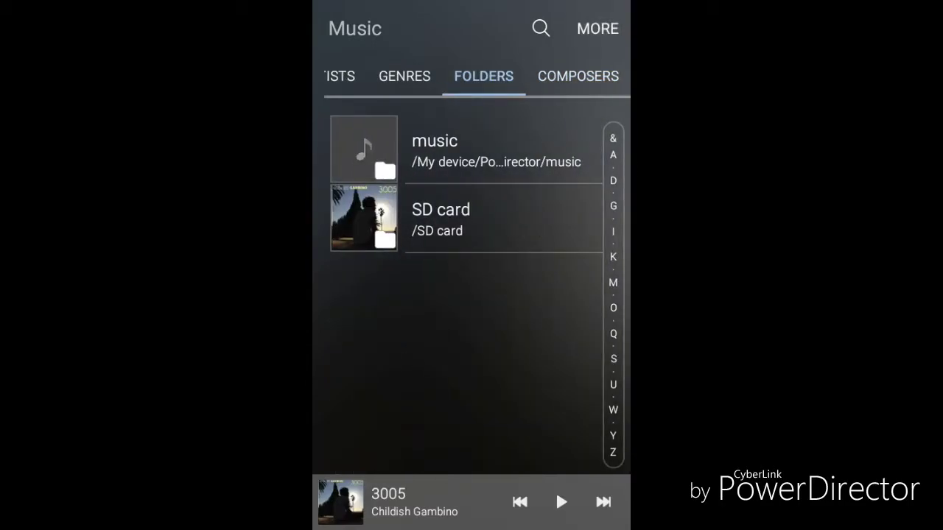
left_click(597, 28)
left_click(522, 359)
- Switch to the Composers tab and open Settings from the options menu
left_click(578, 75)
left_click(597, 28)
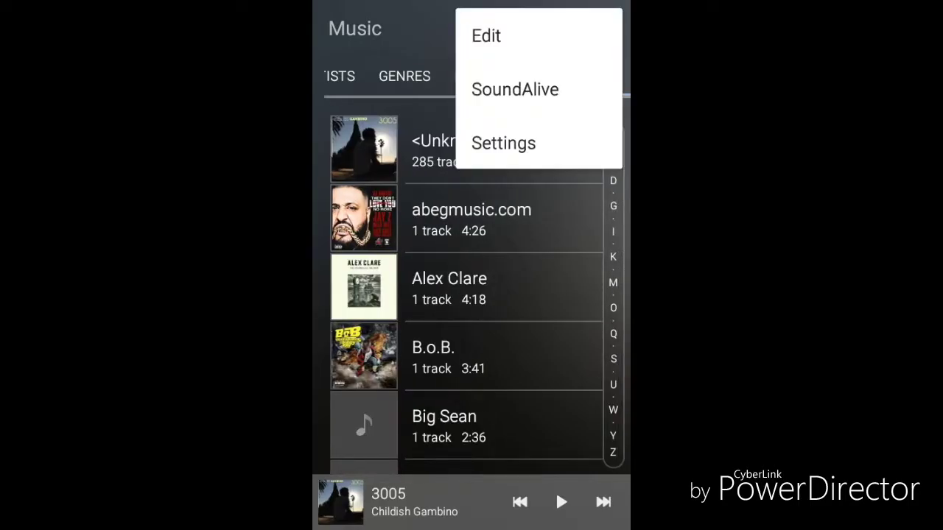
left_click(503, 143)
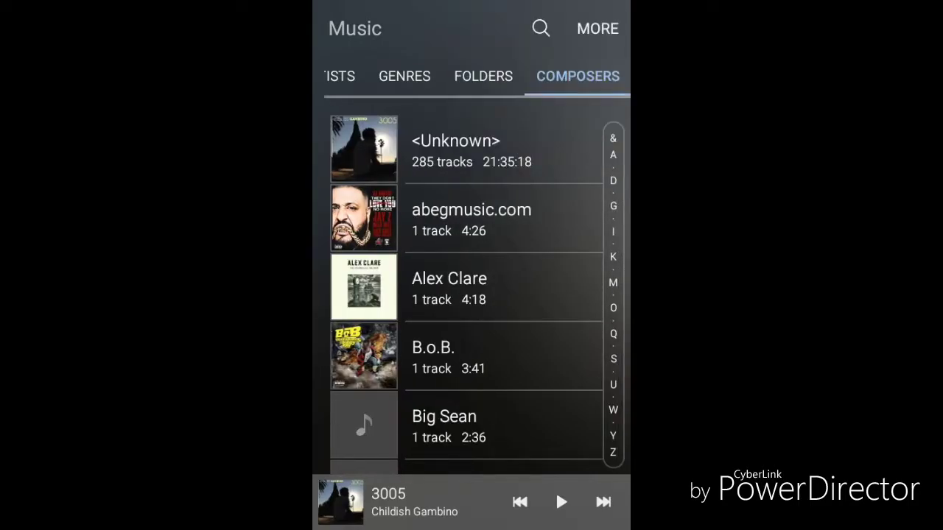
- Dismiss the 'Music has stopped' error and close the crashed app from recent apps
left_click(583, 316)
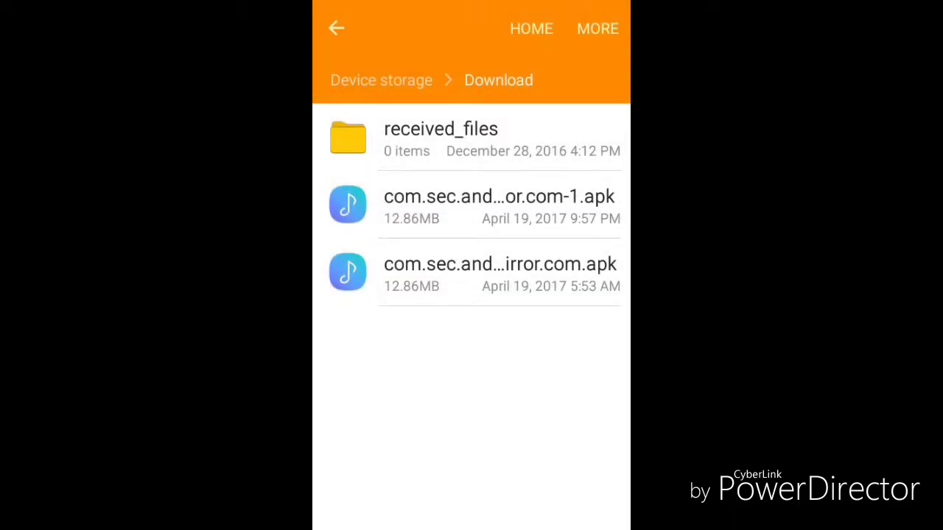
key("alt+Tab")
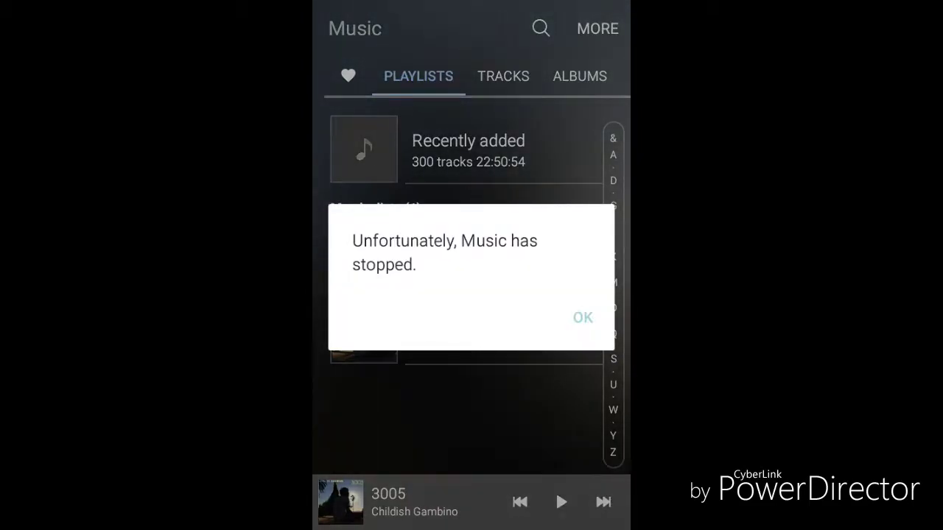
left_click(583, 318)
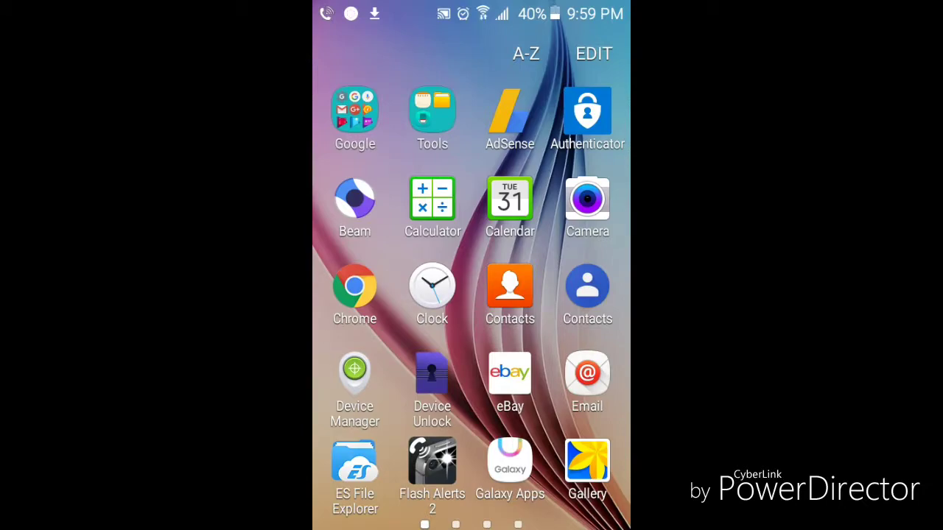
- Flip through the app drawer pages and return to the home screen
mouse_move(603, 429)
left_mouse_down()
mouse_move(353, 429)
mouse_move(604, 429)
left_mouse_up()
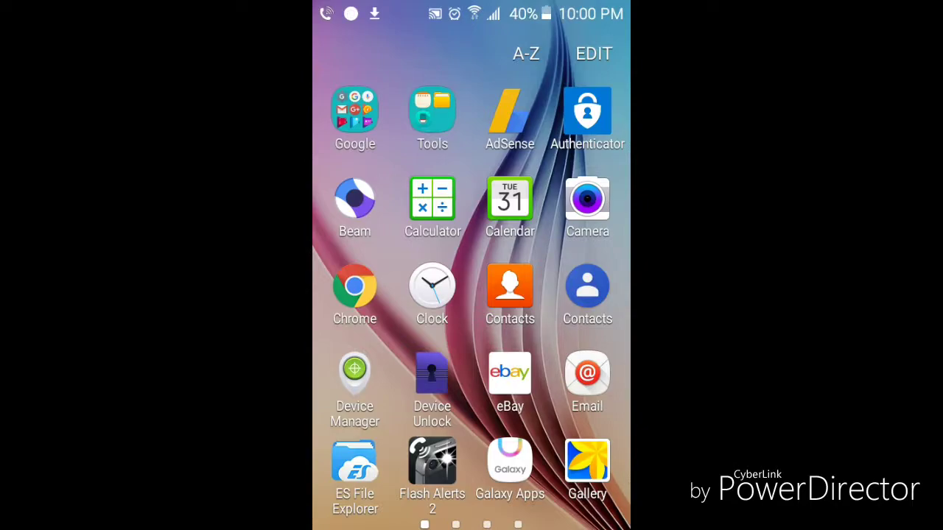
key("Home")
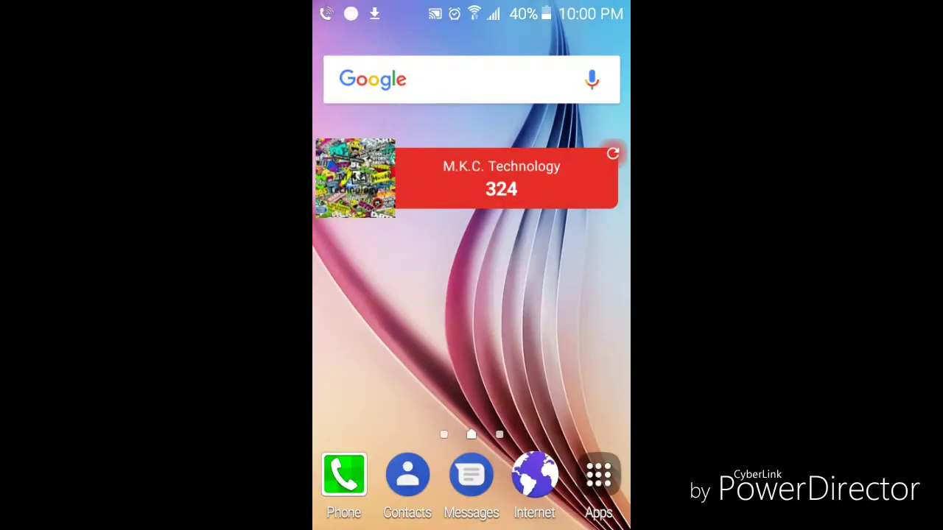